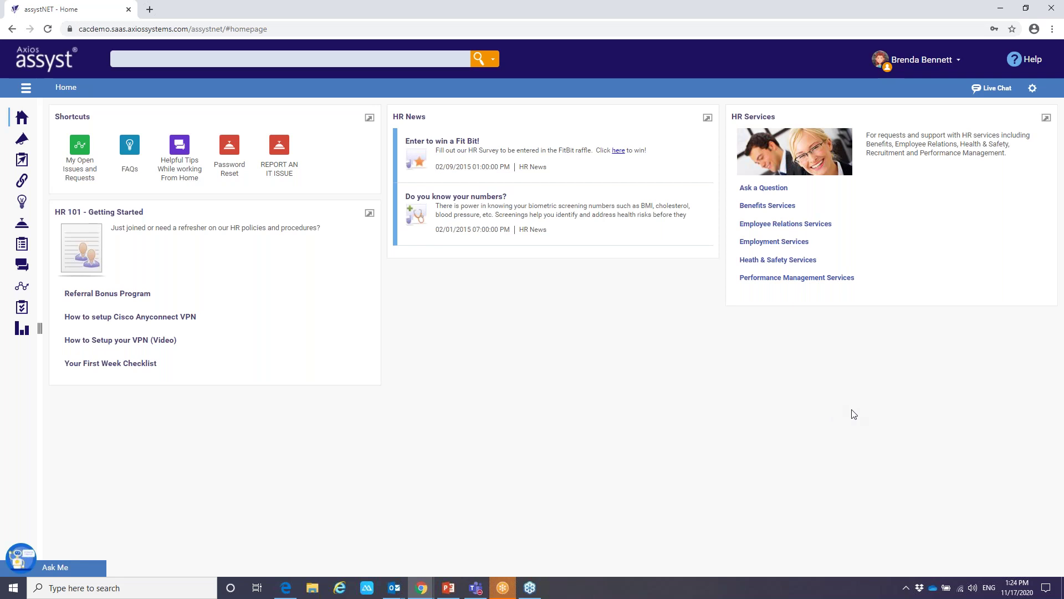
Open the Onboarding Request form from Employment Services > Resource Management
{"action": "left_click", "coordinate": [762, 244]}
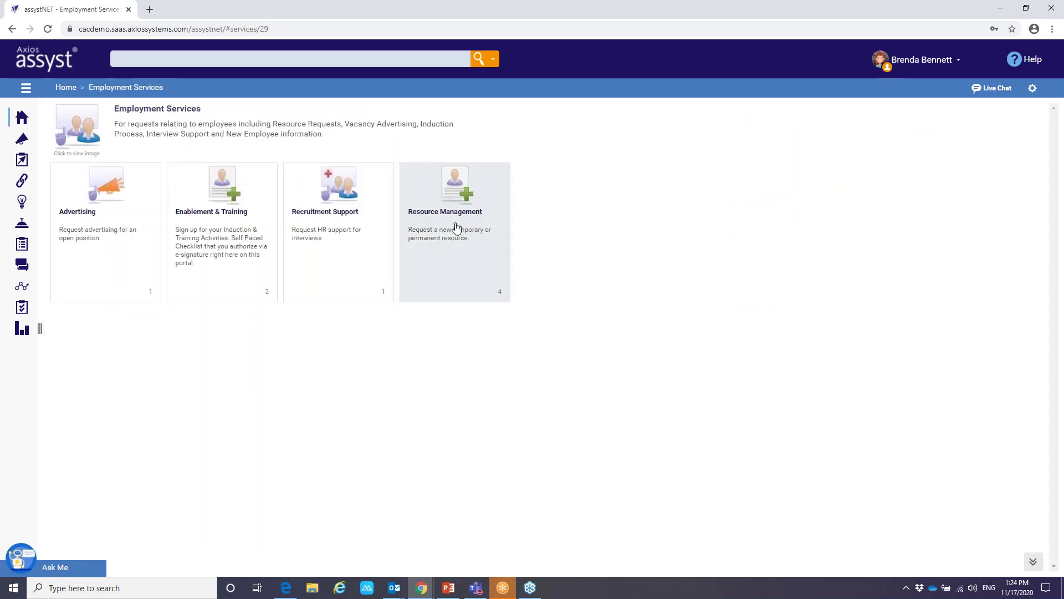
{"action": "left_click", "coordinate": [452, 233]}
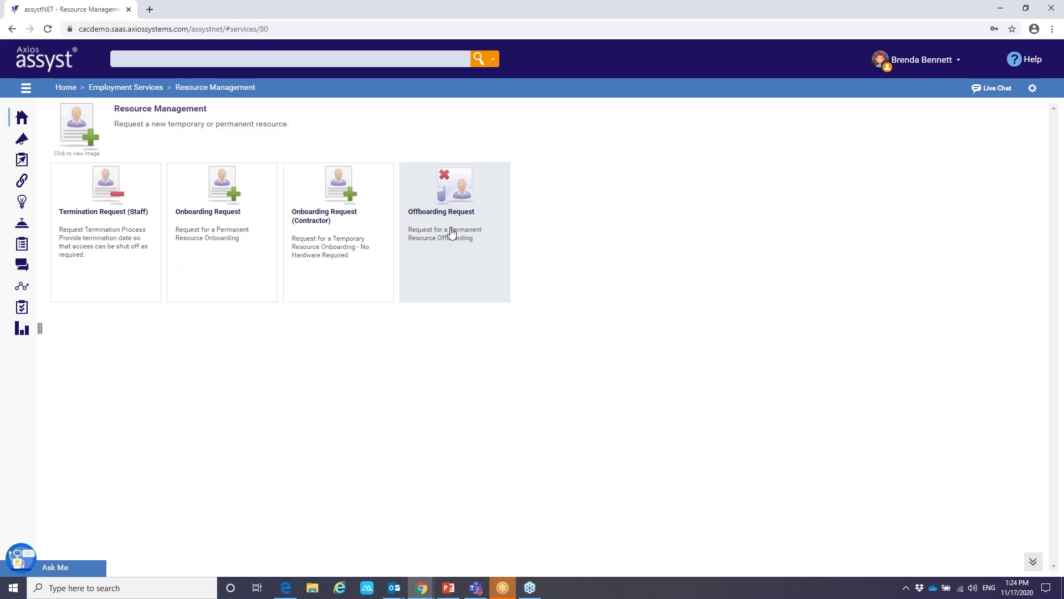
{"action": "left_click", "coordinate": [221, 232]}
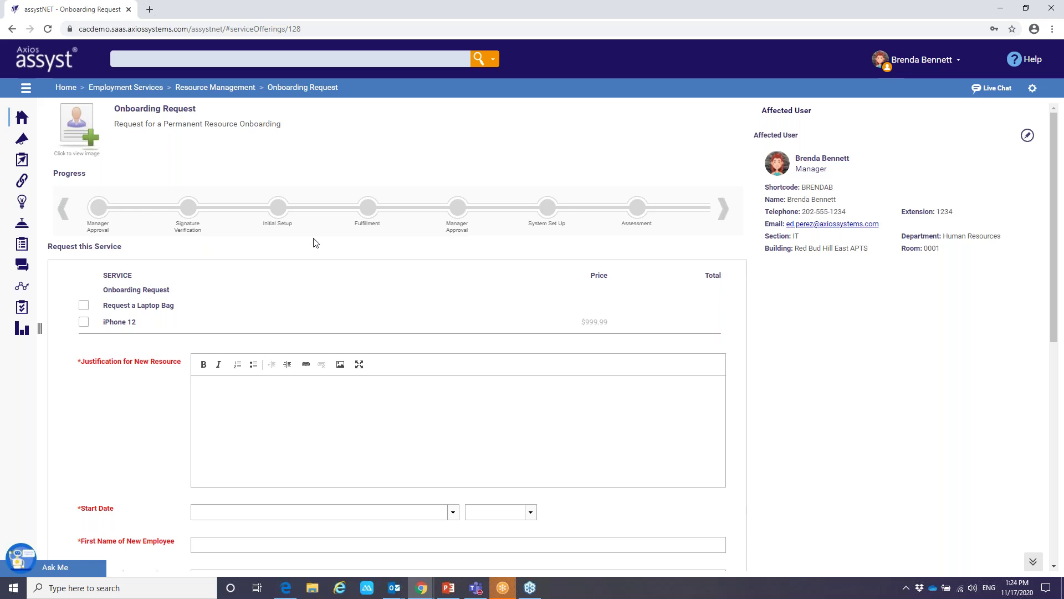
{"action": "scroll", "coordinate": [316, 238], "scroll_direction": "down", "scroll_amount": 2}
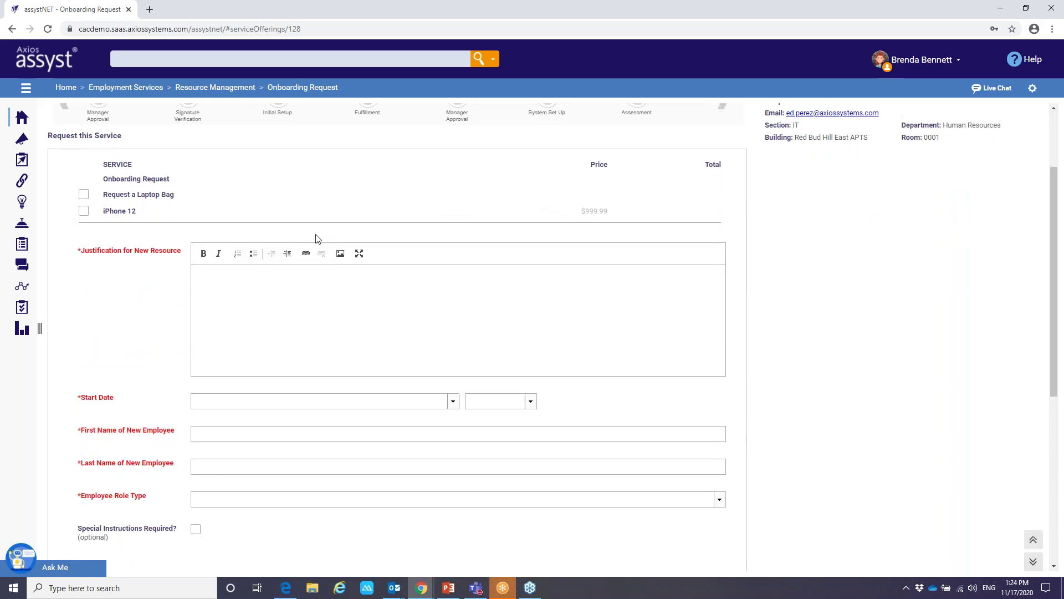
Enter the justification 'New Service Desk Manager'
{"action": "scroll", "coordinate": [272, 222], "scroll_direction": "down", "scroll_amount": 1}
{"action": "left_click", "coordinate": [241, 230]}
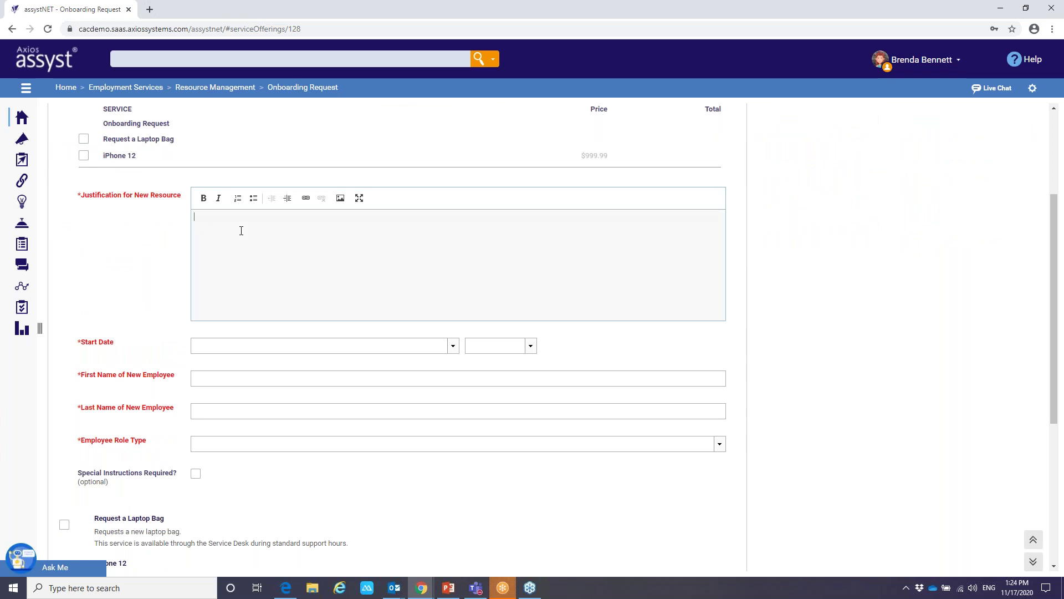
{"action": "type", "text": "New Service Desk Manager"}
Set the start date to 11/30/2020 at 09:00:00 AM
{"action": "left_click", "coordinate": [453, 348]}
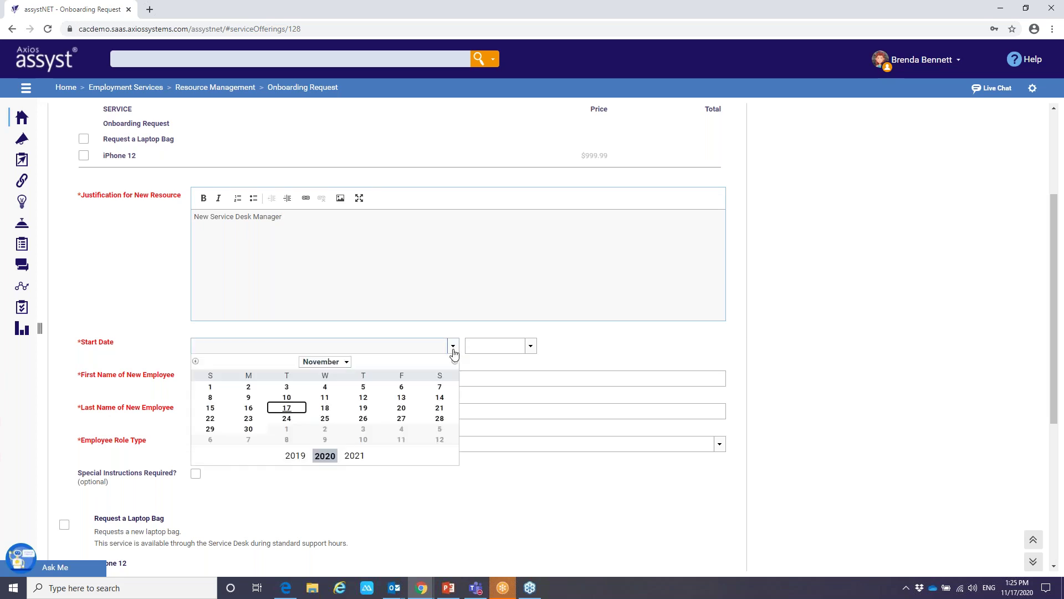
{"action": "left_click", "coordinate": [249, 430]}
{"action": "left_click", "coordinate": [530, 346]}
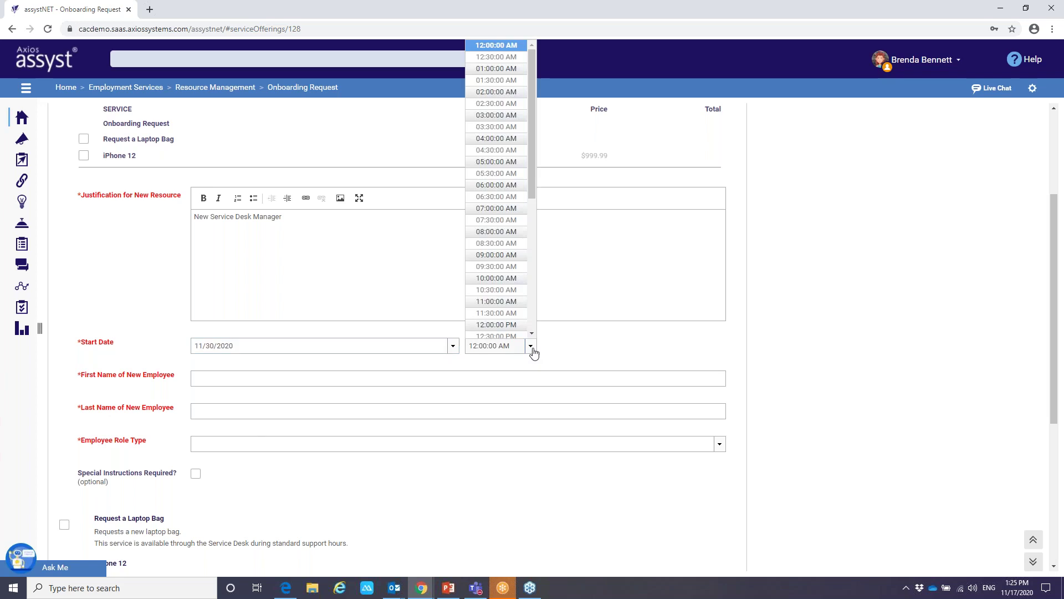
{"action": "left_click", "coordinate": [501, 255]}
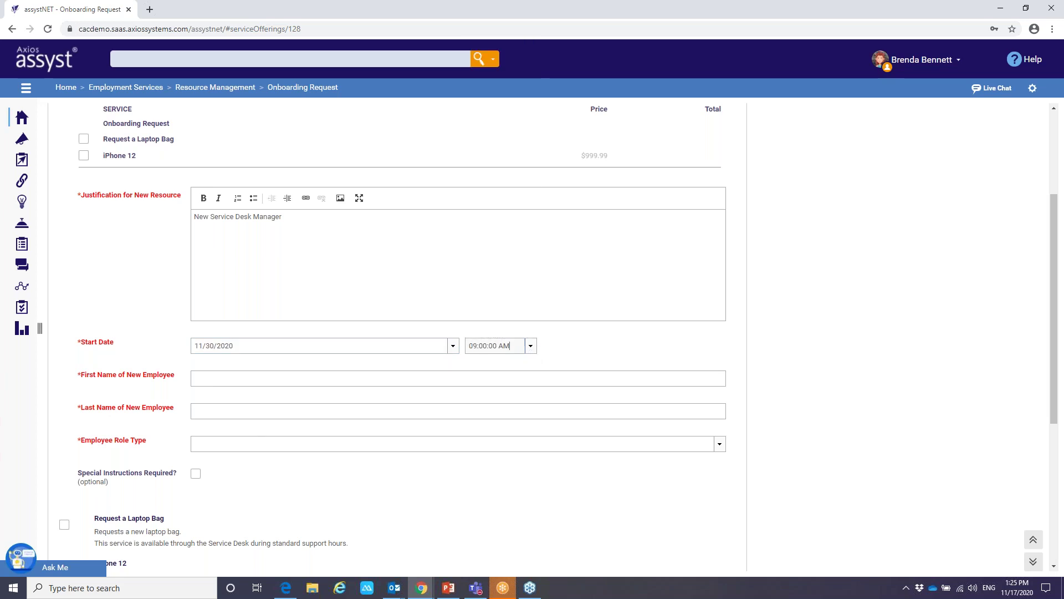
{"action": "left_click", "coordinate": [233, 381]}
Enter the new employee's first and last name and set Employee Role Type to Manager
{"action": "key", "text": "Tab"}
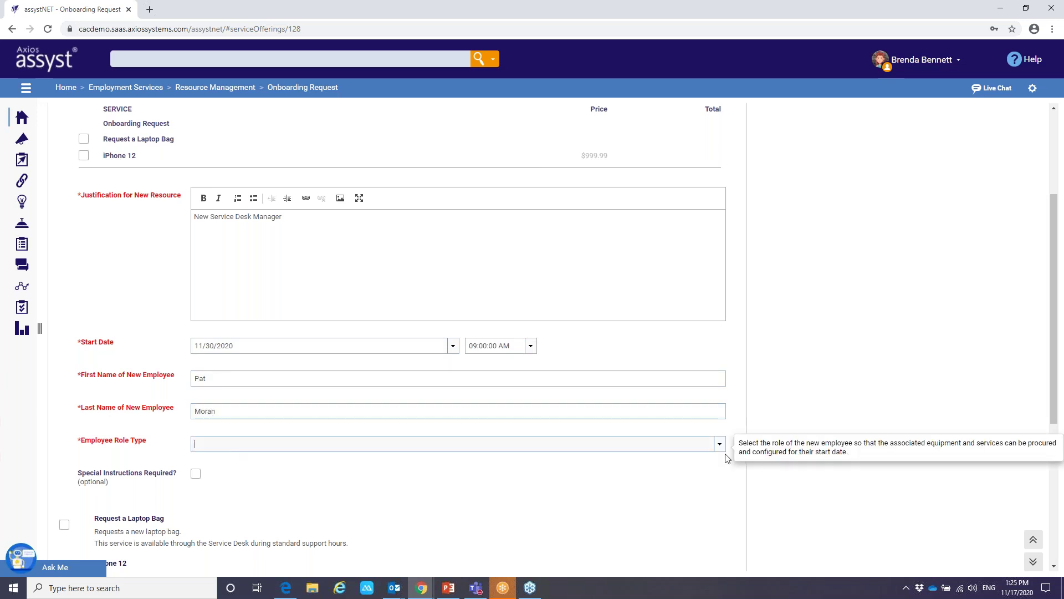
{"action": "left_click", "coordinate": [720, 447]}
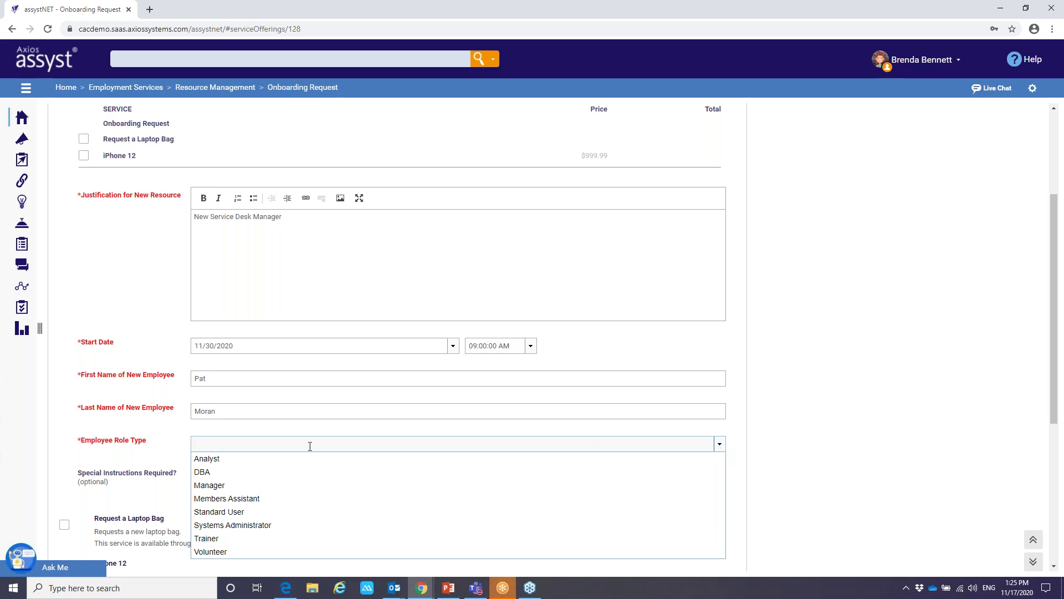
{"action": "left_click", "coordinate": [227, 491]}
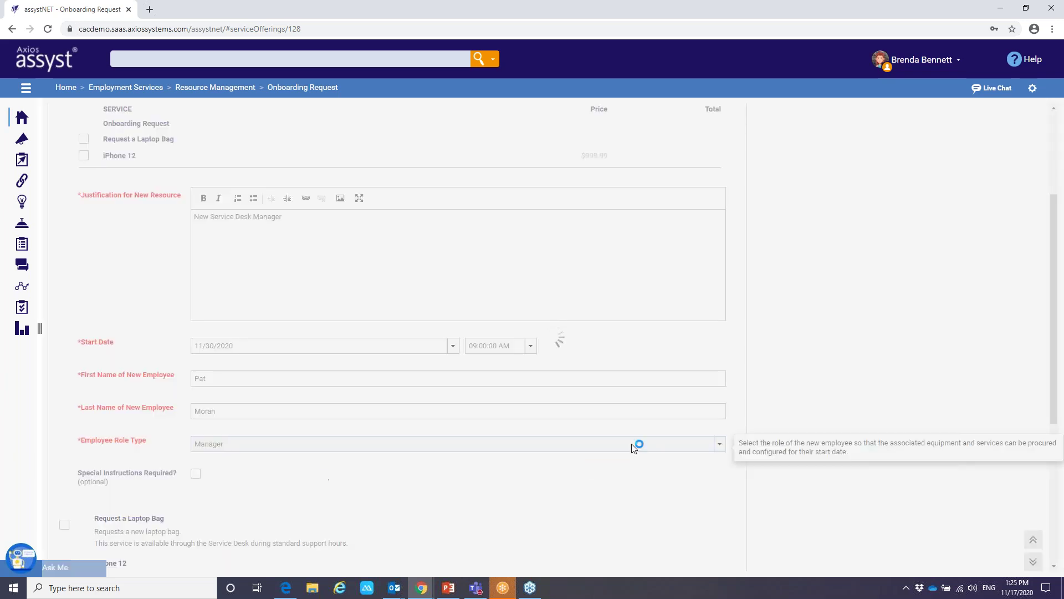
{"action": "scroll", "coordinate": [805, 356], "scroll_direction": "down", "scroll_amount": 4}
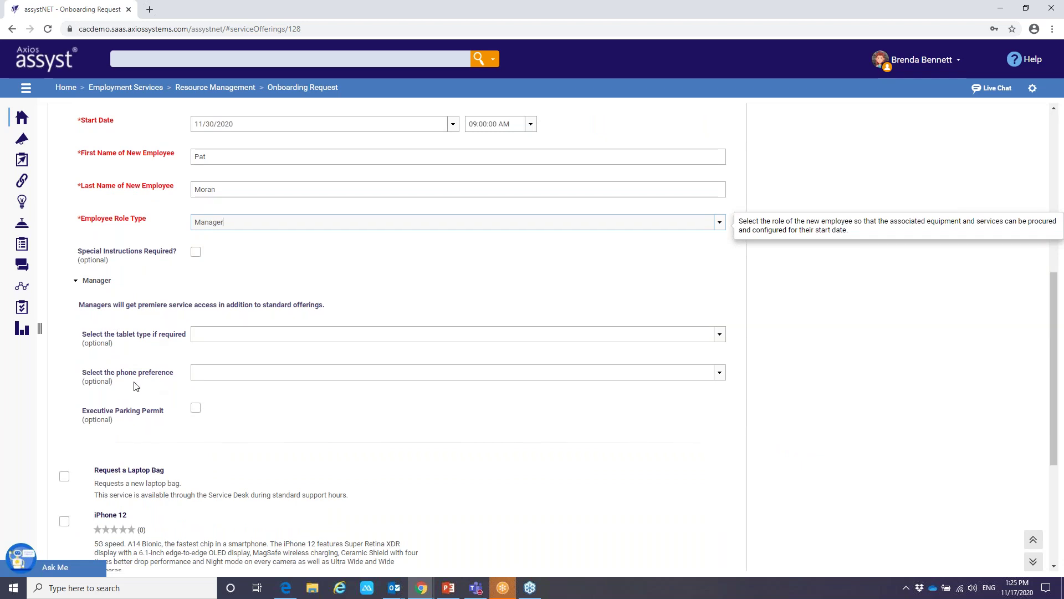
Leave the Manager extras empty and submit the onboarding request from the form's bottom
{"action": "scroll", "coordinate": [276, 413], "scroll_direction": "down", "scroll_amount": 1}
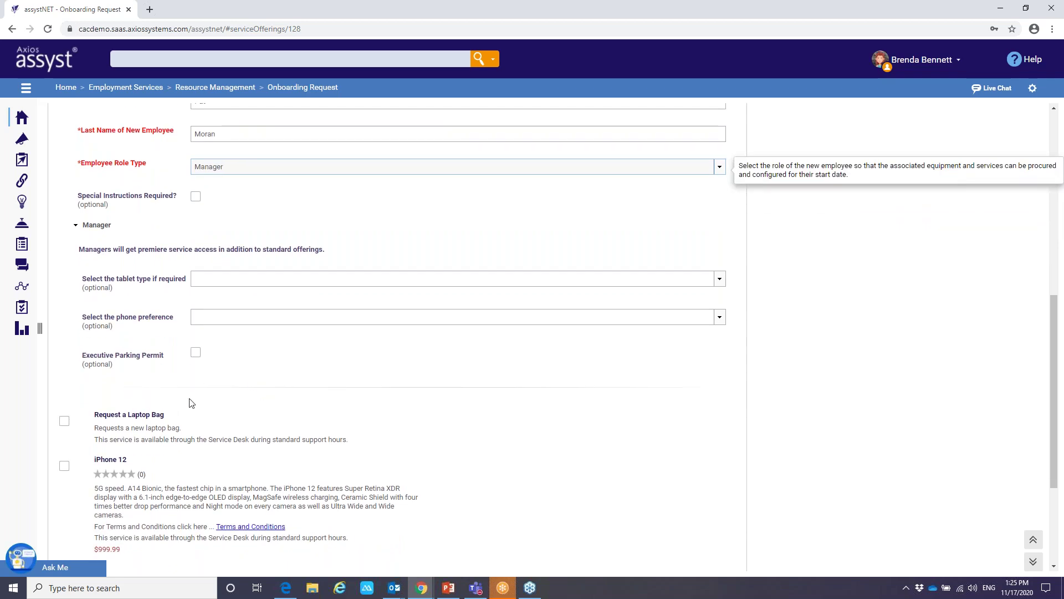
{"action": "scroll", "coordinate": [191, 402], "scroll_direction": "down", "scroll_amount": 1}
{"action": "scroll", "coordinate": [107, 393], "scroll_direction": "down", "scroll_amount": 1}
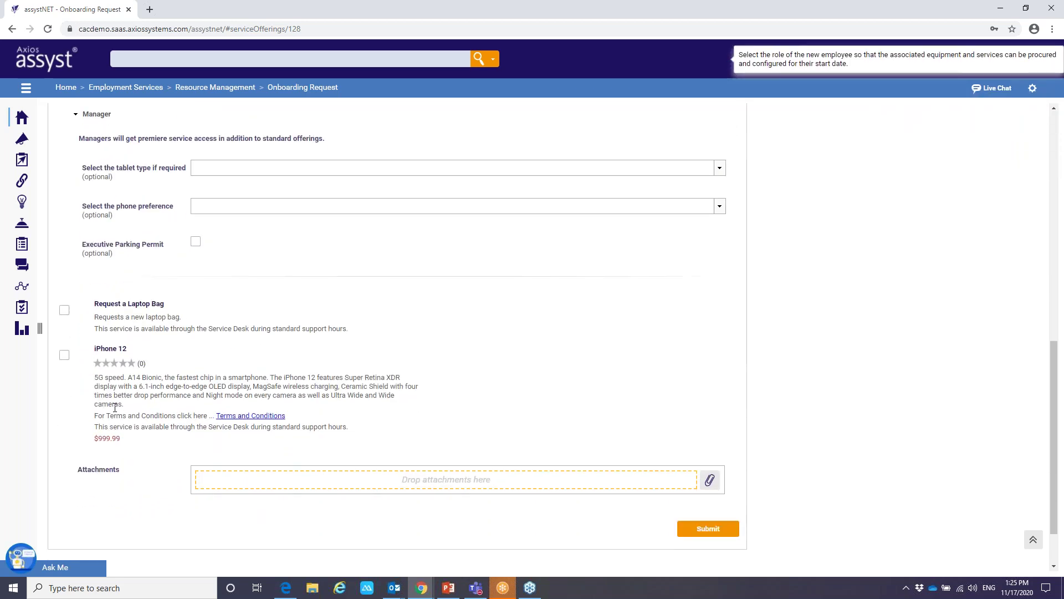
{"action": "scroll", "coordinate": [115, 408], "scroll_direction": "down", "scroll_amount": 1}
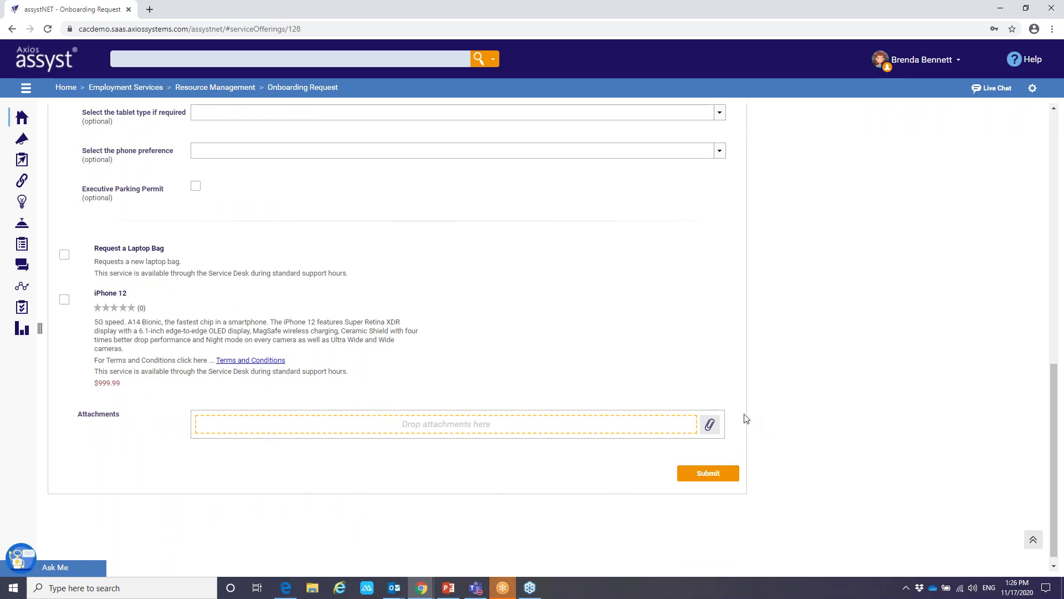
{"action": "left_click", "coordinate": [713, 480]}
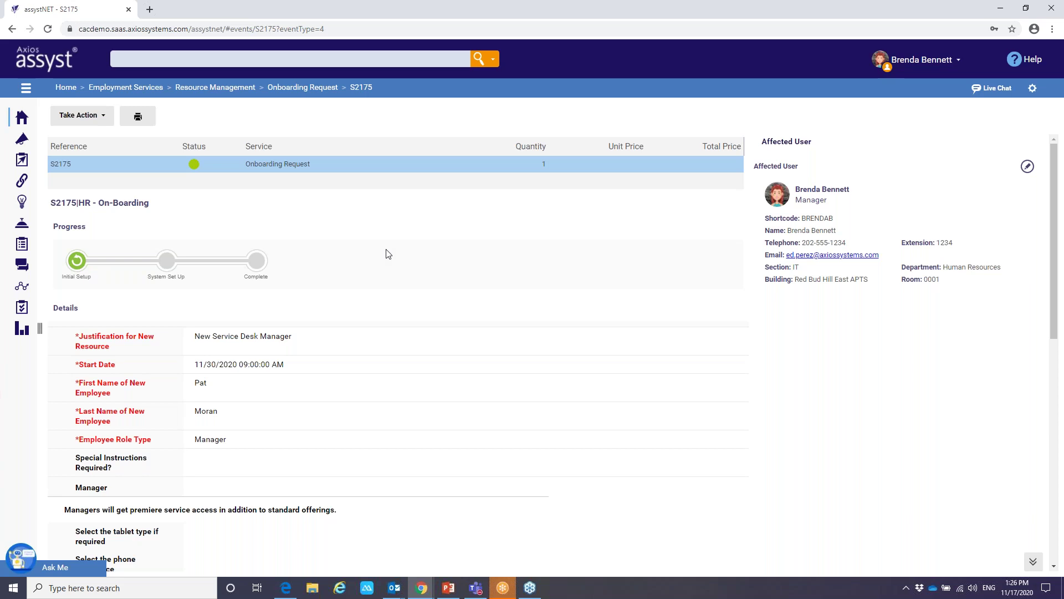
Review request S2175's details and Updates list, then scroll back to the top
{"action": "scroll", "coordinate": [388, 254], "scroll_direction": "down", "scroll_amount": 1}
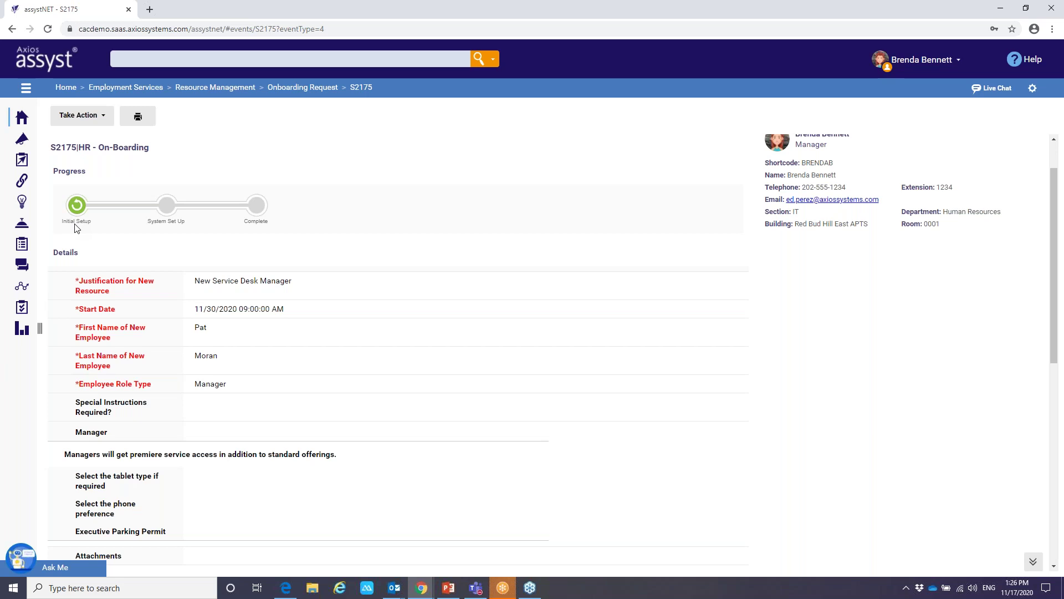
{"action": "scroll", "coordinate": [176, 289], "scroll_direction": "down", "scroll_amount": 1}
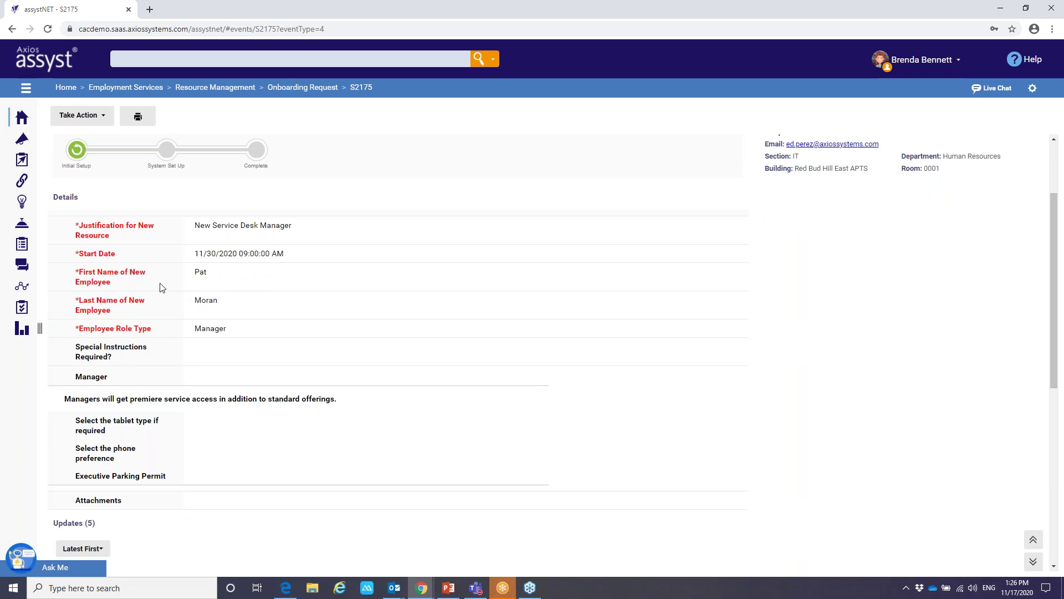
{"action": "scroll", "coordinate": [160, 287], "scroll_direction": "down", "scroll_amount": 4}
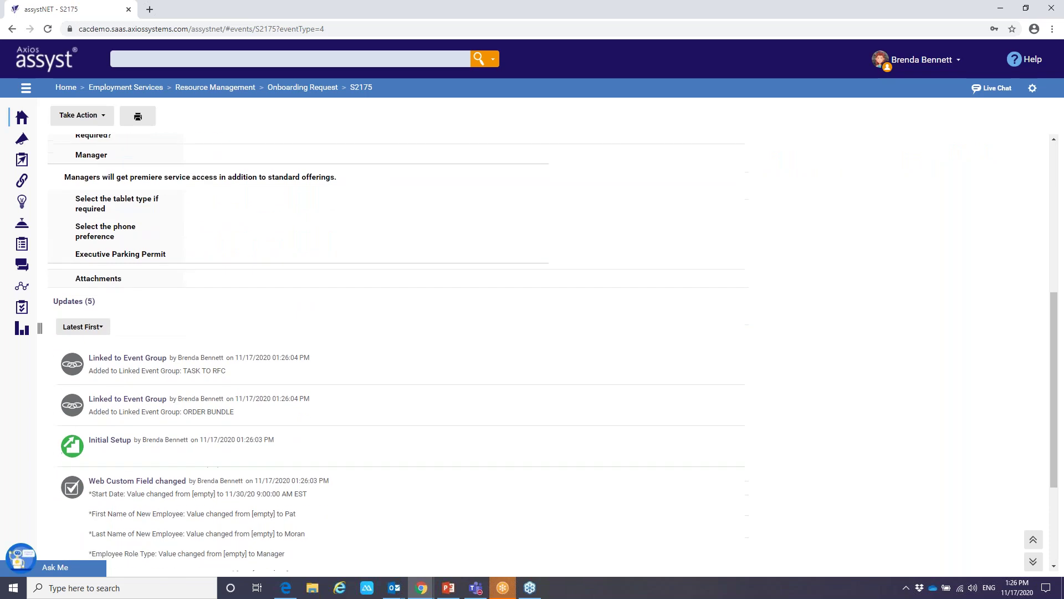
{"action": "scroll", "coordinate": [163, 285], "scroll_direction": "down", "scroll_amount": 2}
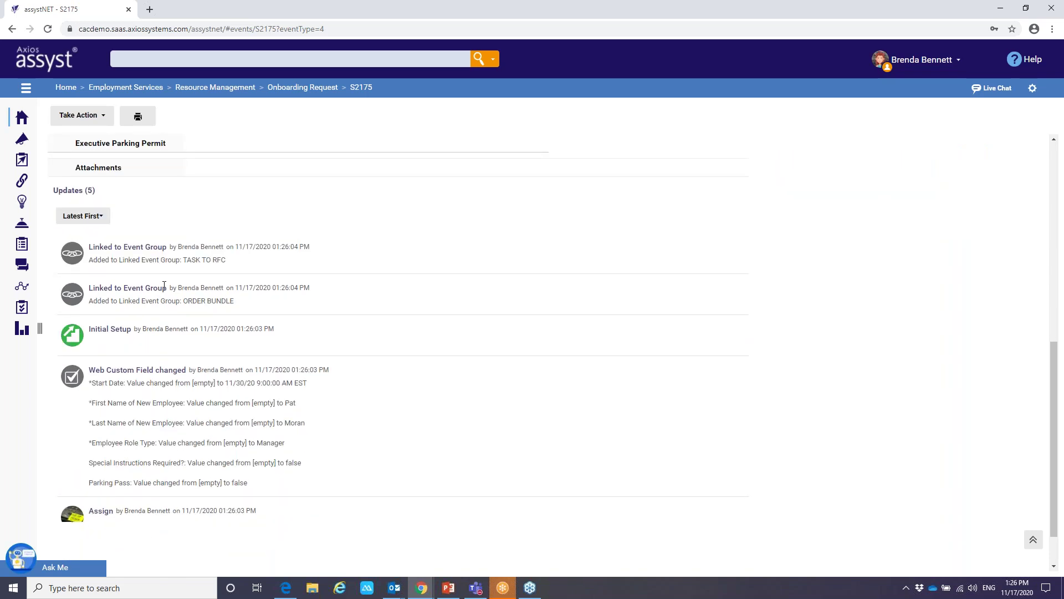
{"action": "scroll", "coordinate": [164, 285], "scroll_direction": "up", "scroll_amount": 2}
{"action": "scroll", "coordinate": [165, 286], "scroll_direction": "up", "scroll_amount": 6}
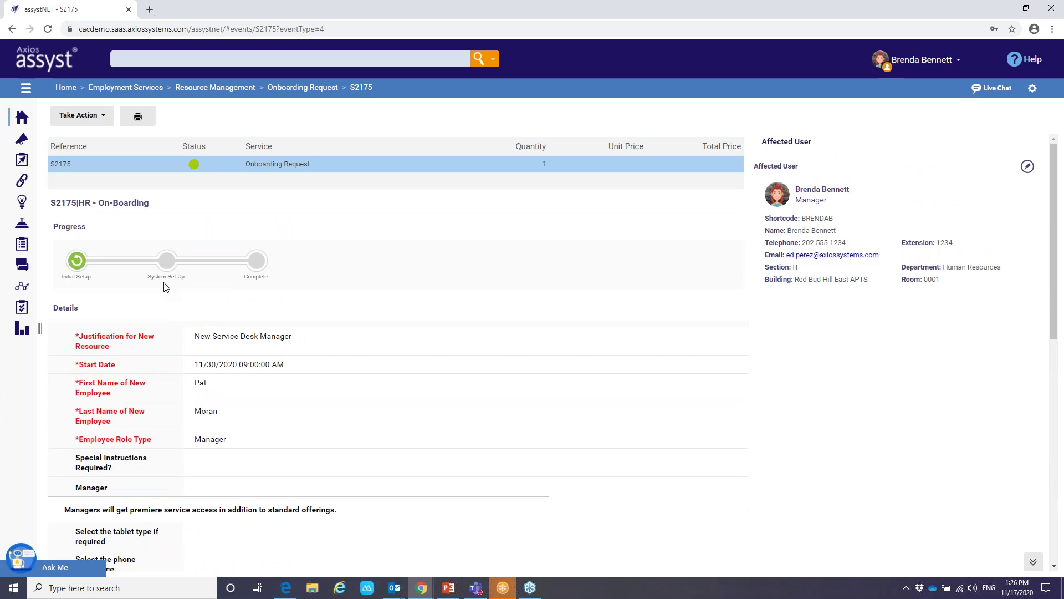
{"action": "left_click", "coordinate": [107, 118]}
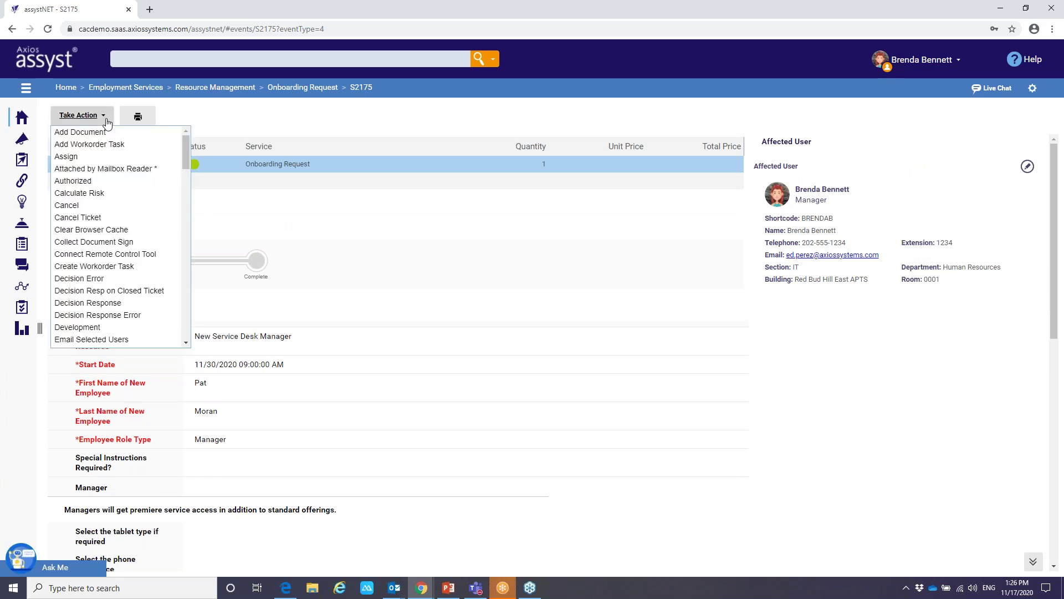
{"action": "left_click", "coordinate": [107, 122]}
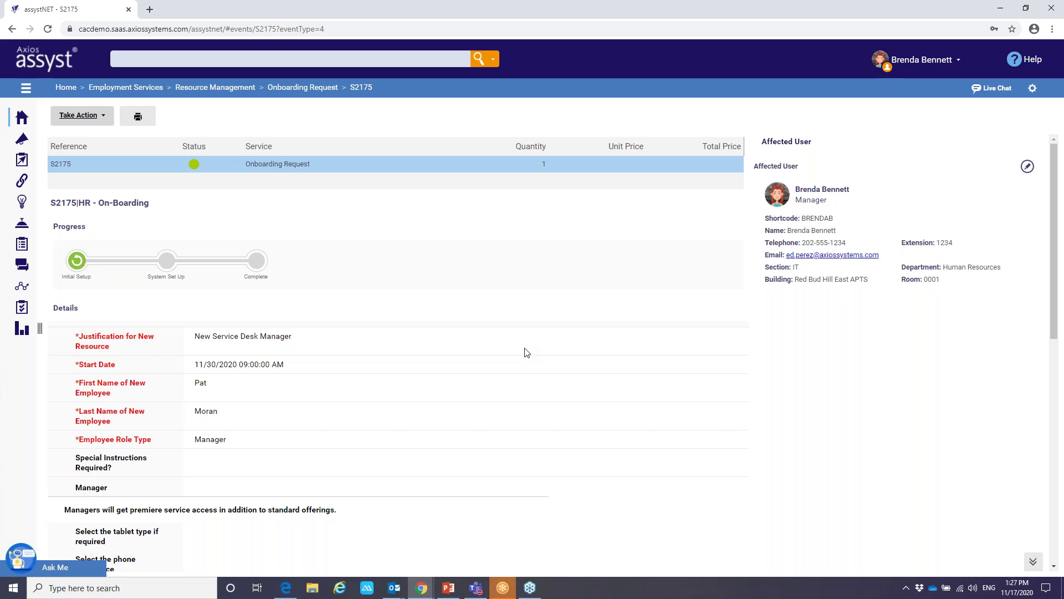
Back in PowerPoint, run the slide show from slide 9, '13 Benefits of Enterprise Service Management'
{"action": "left_click", "coordinate": [448, 587]}
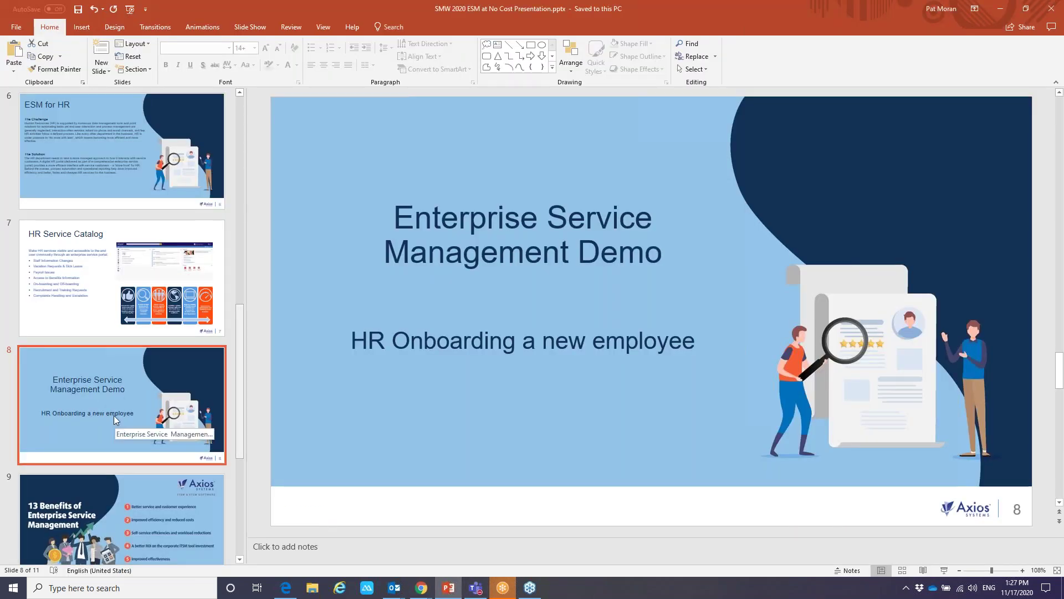
{"action": "left_click", "coordinate": [138, 490]}
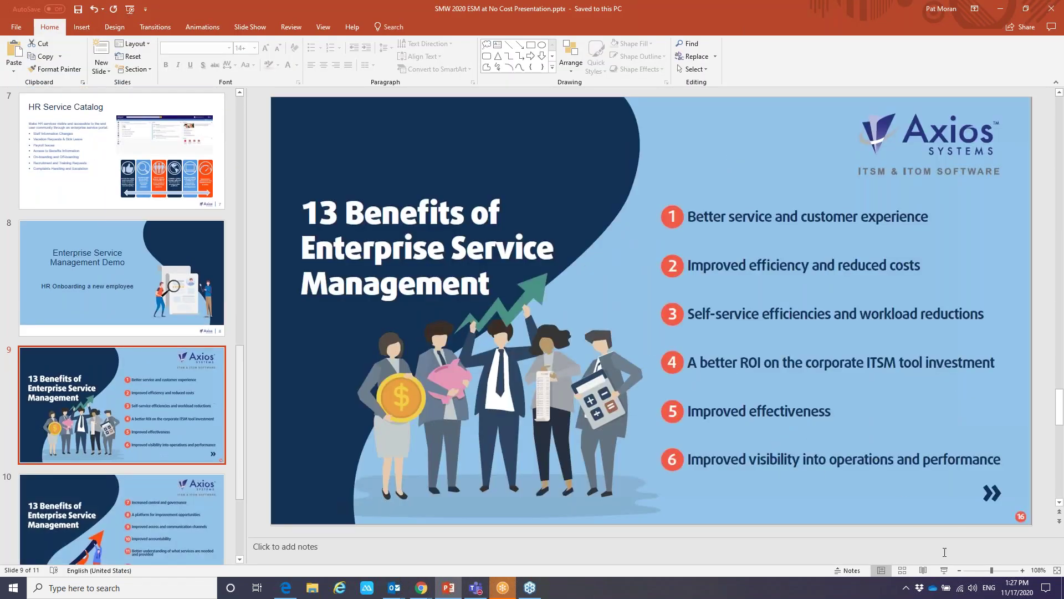
{"action": "left_click", "coordinate": [944, 570]}
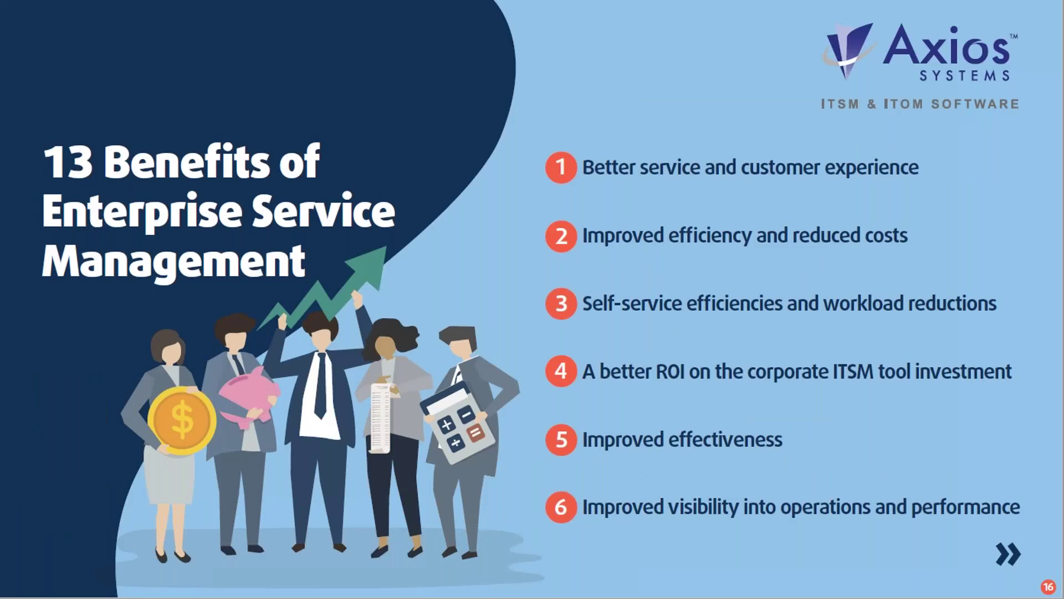